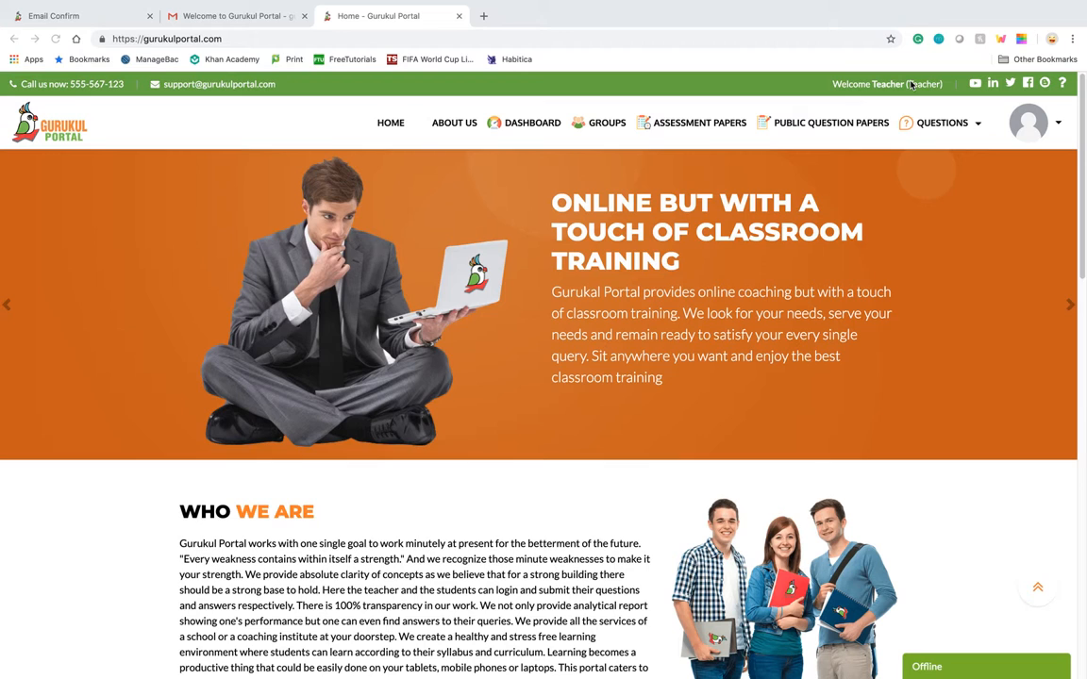
Start a new assessment paper and name it English2019_Paper1
click(716, 128)
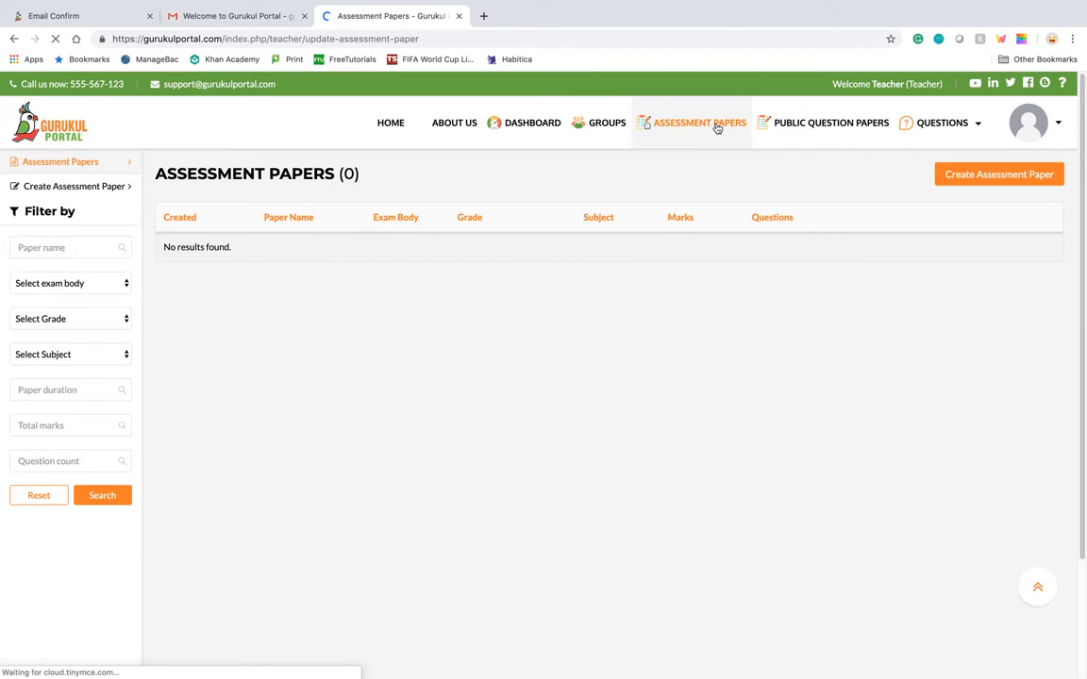
click(995, 178)
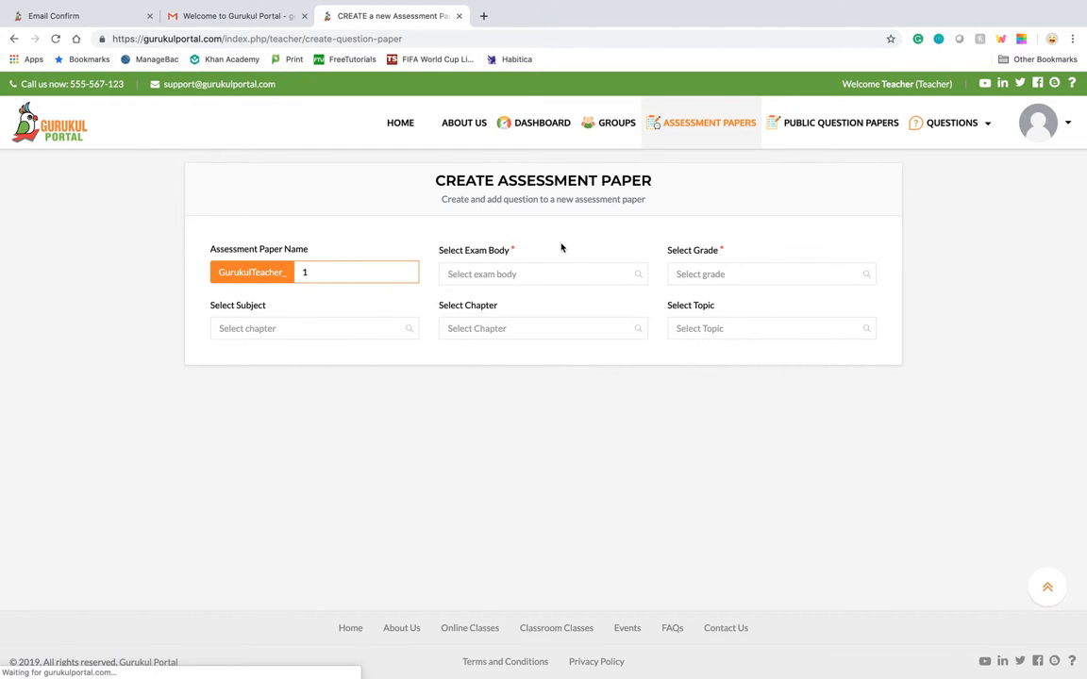
click(335, 270)
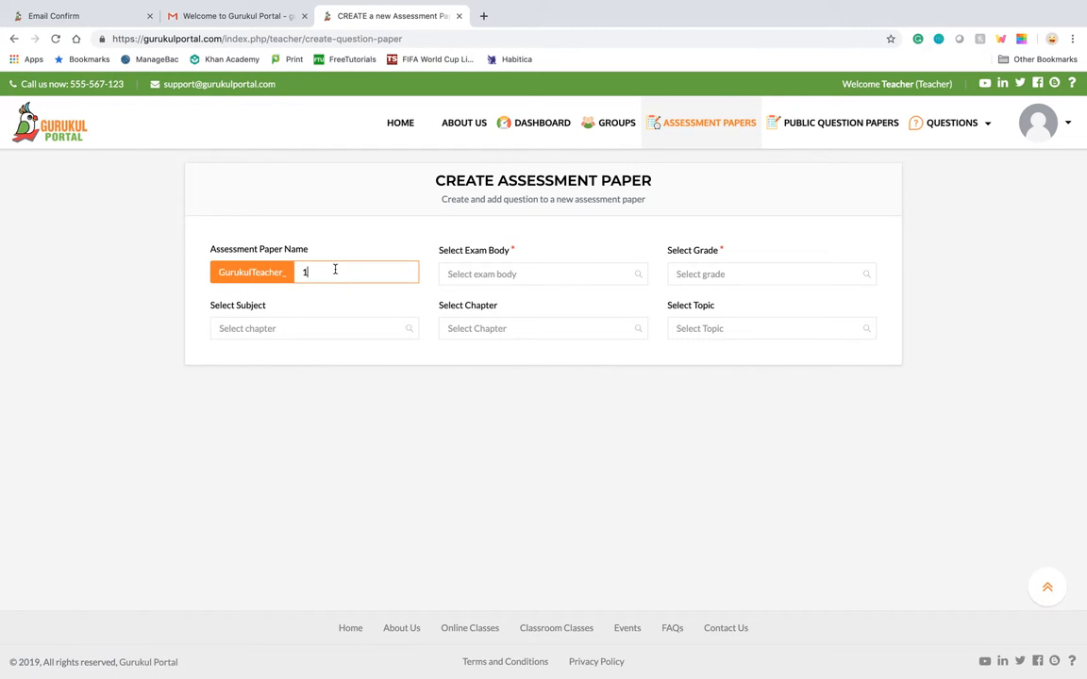
key(BackSpace)
text(English2019_Paper1)
Set the paper's exam body to CBSE, grade to XII and subject to English
click(505, 274)
click(466, 296)
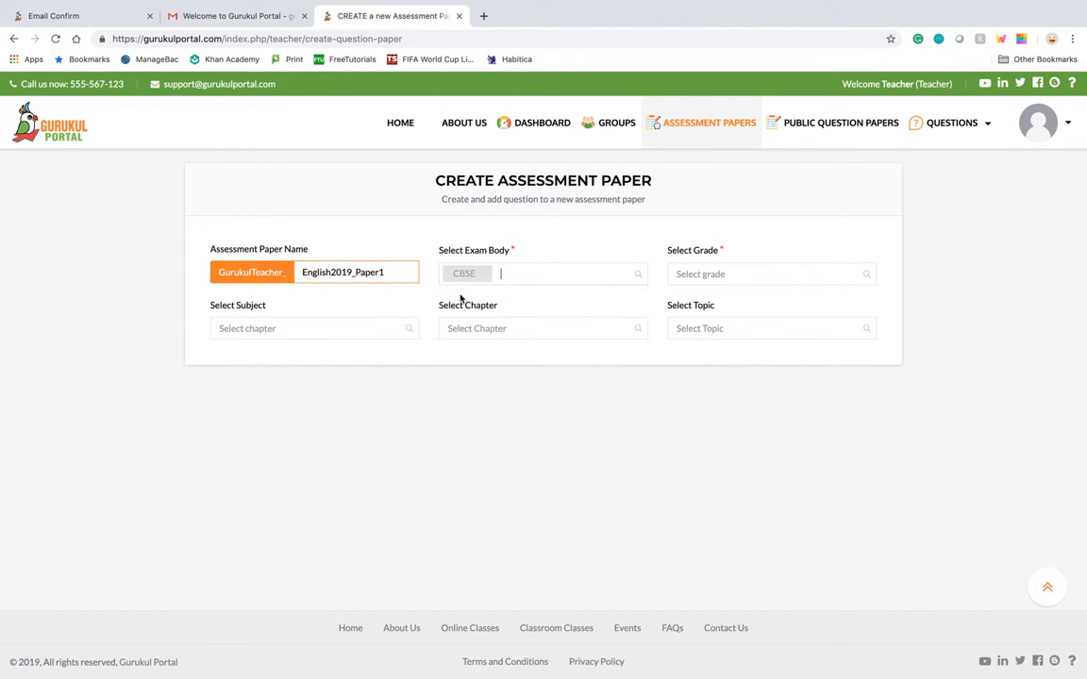
click(764, 275)
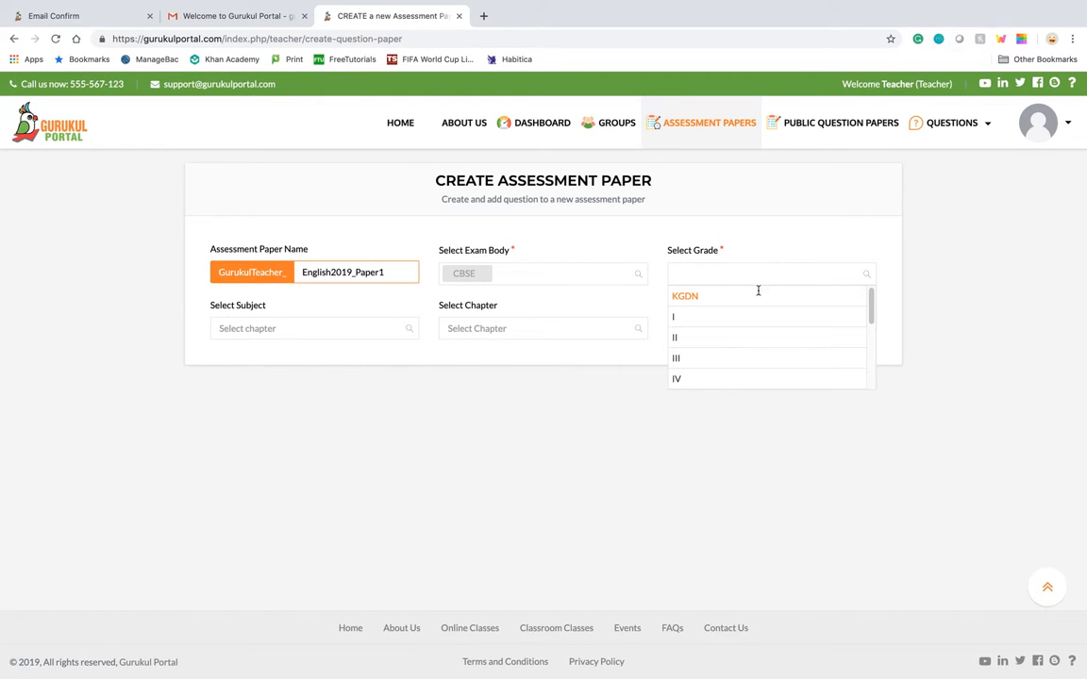
scroll(736, 321, down, 3)
click(693, 378)
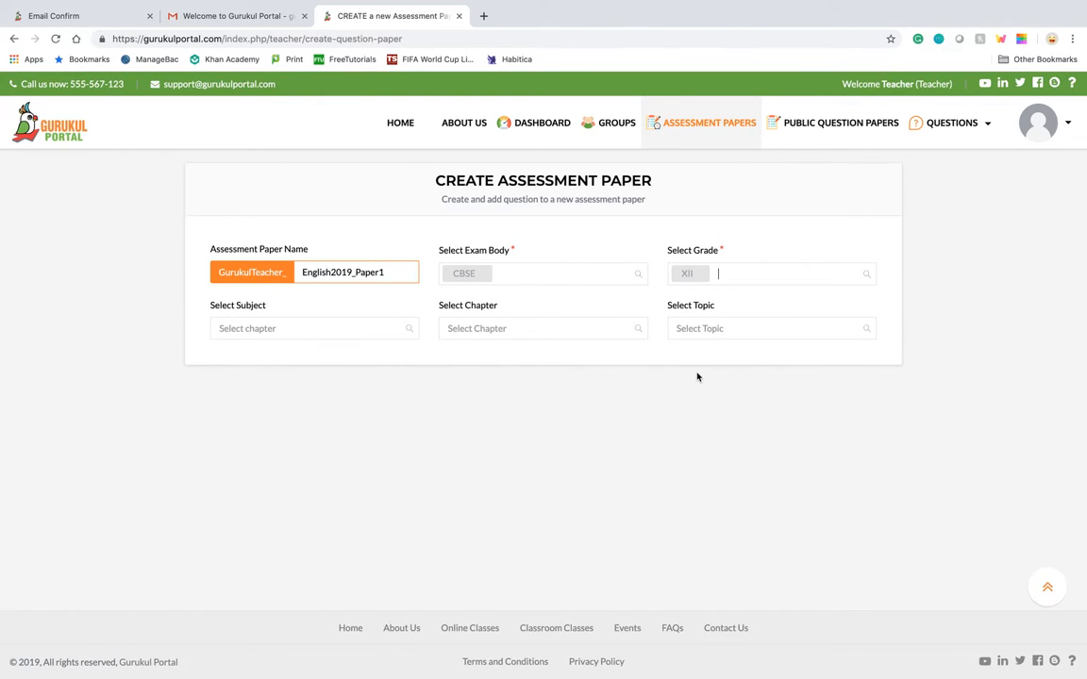
click(301, 327)
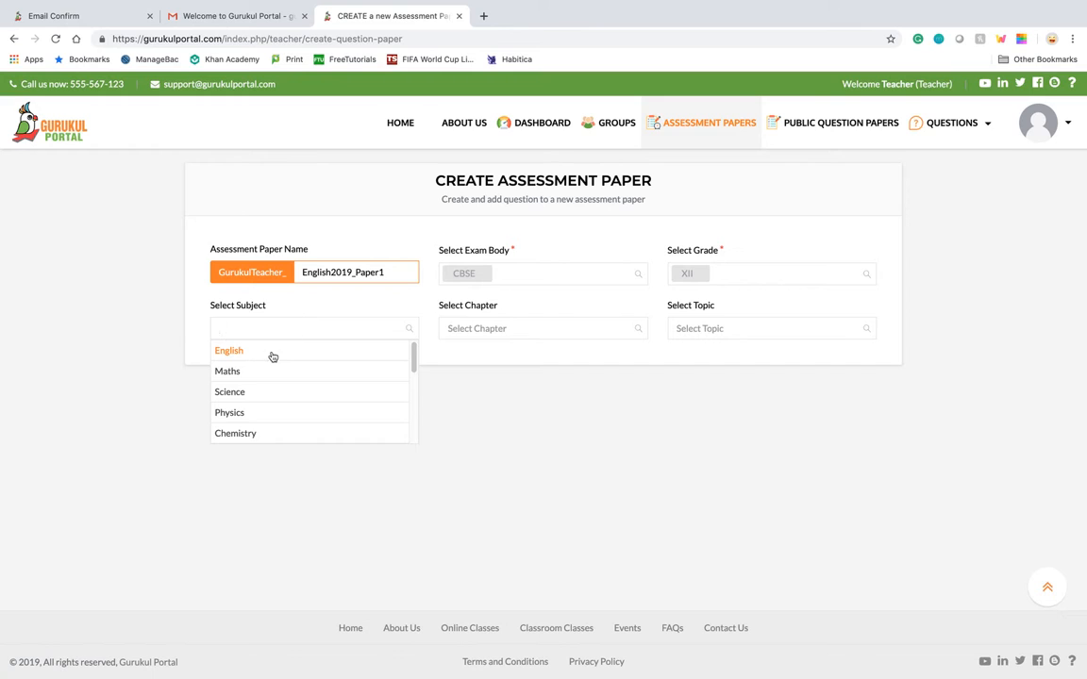
click(269, 355)
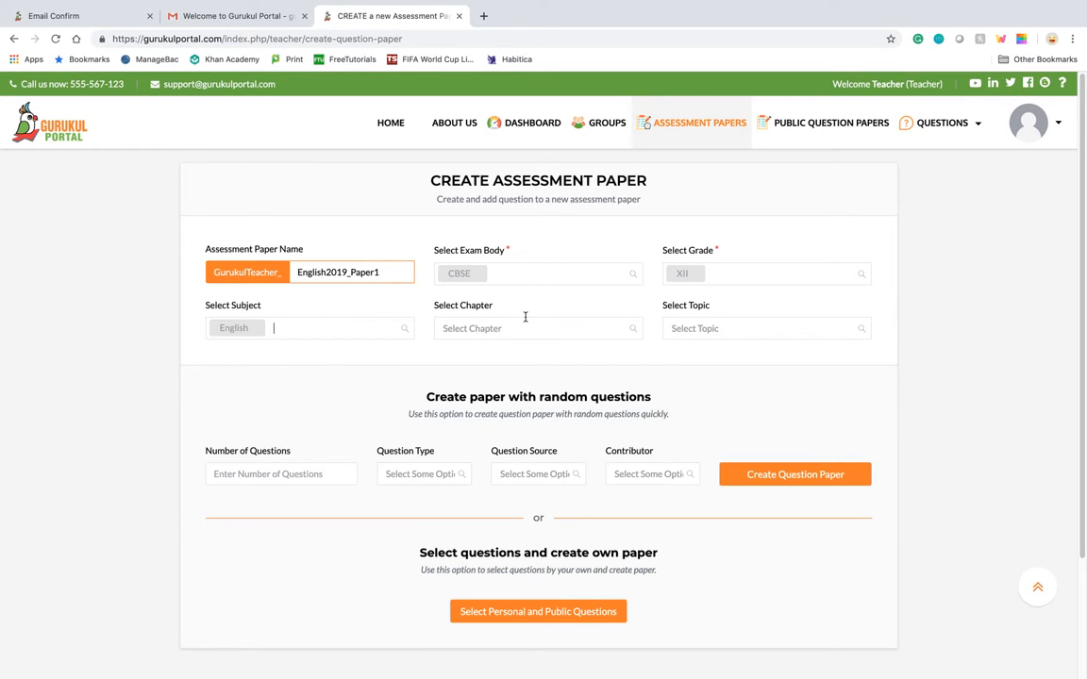
click(564, 326)
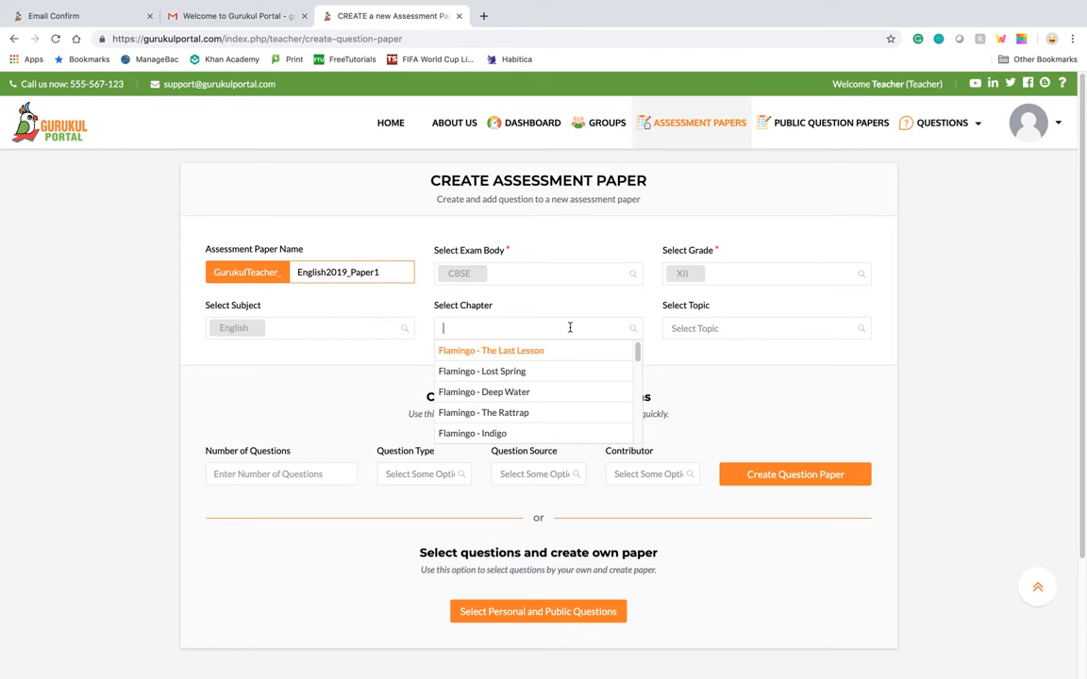
scroll(547, 403, down, 3)
click(372, 396)
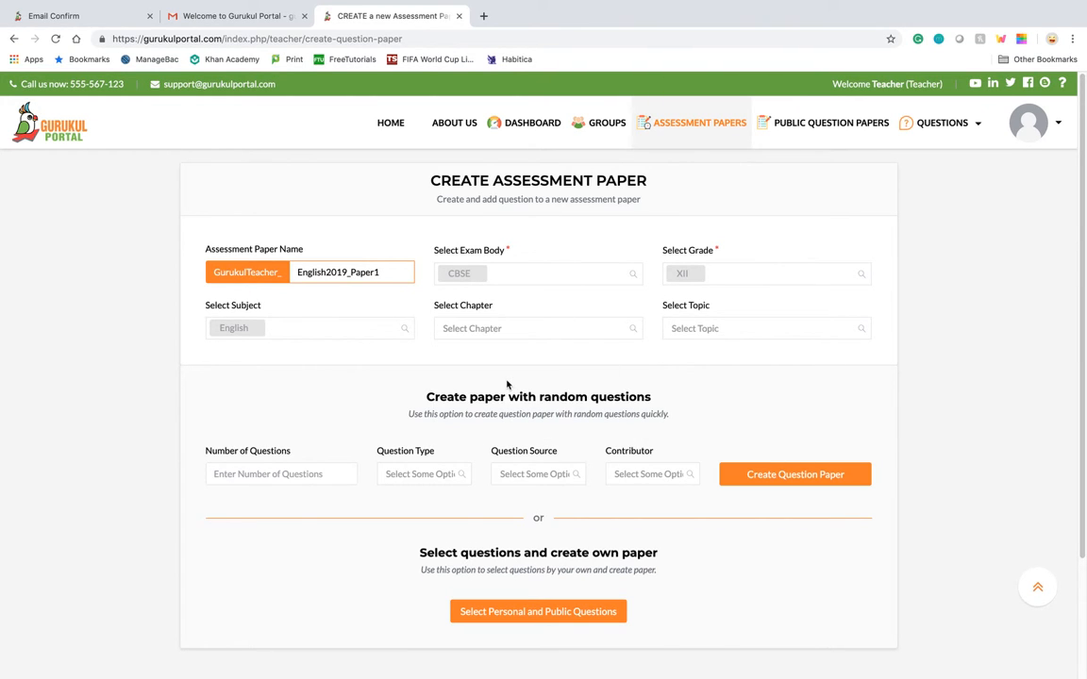
Configure the random-question paper with 10 questions, question type Subjective Question and question source Public
scroll(507, 384, down, 1)
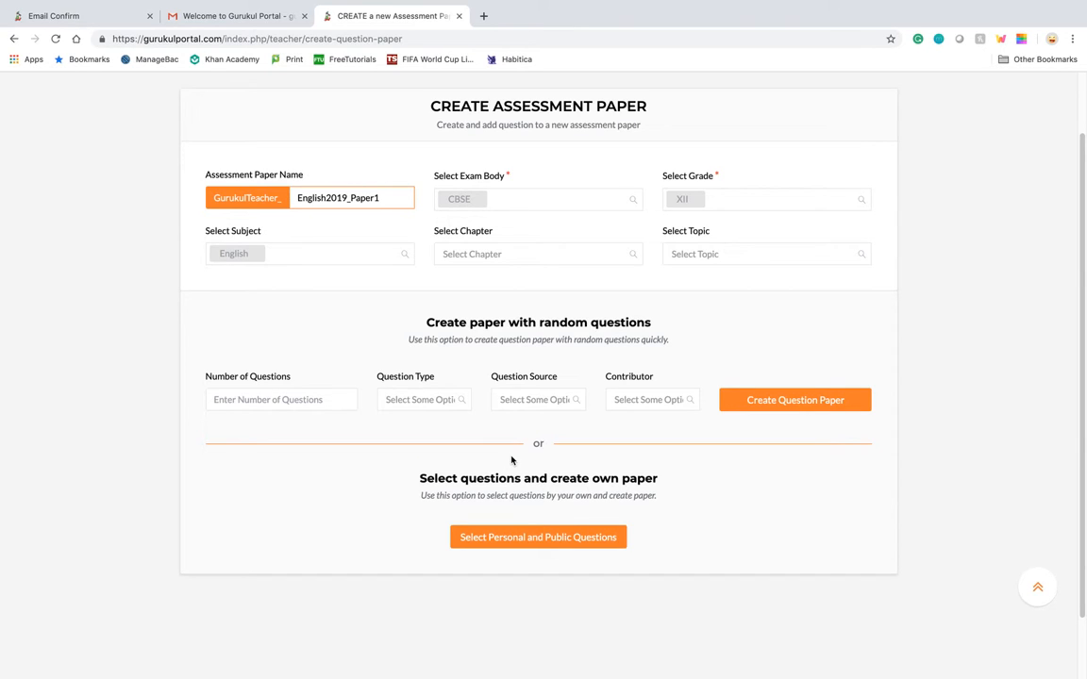
click(290, 400)
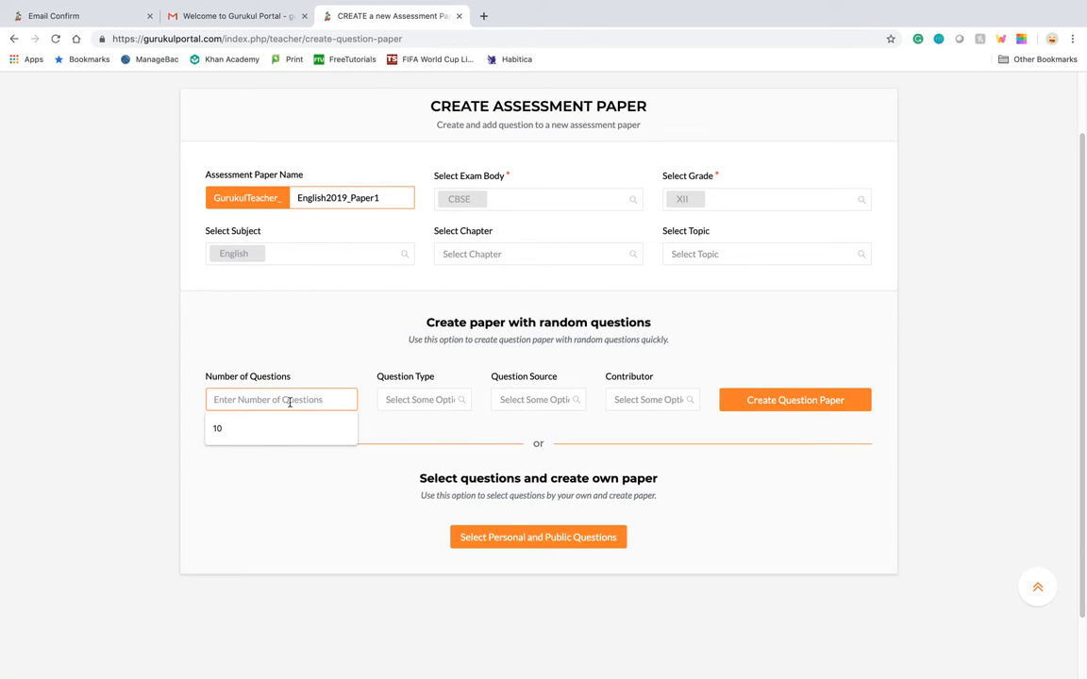
text(10)
click(425, 400)
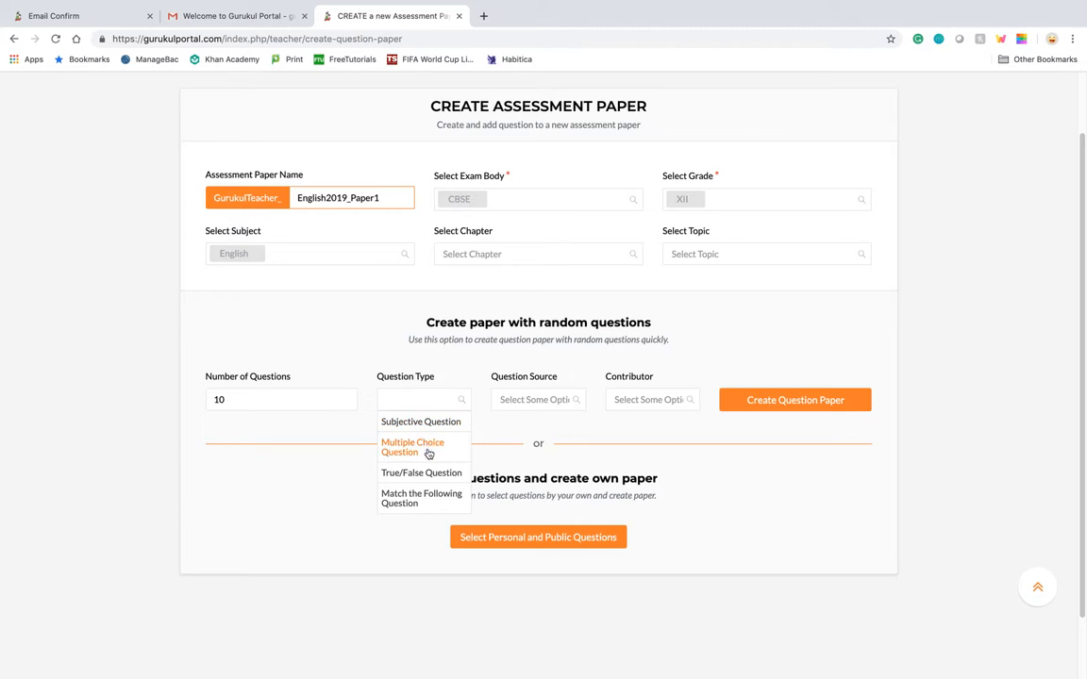
click(427, 422)
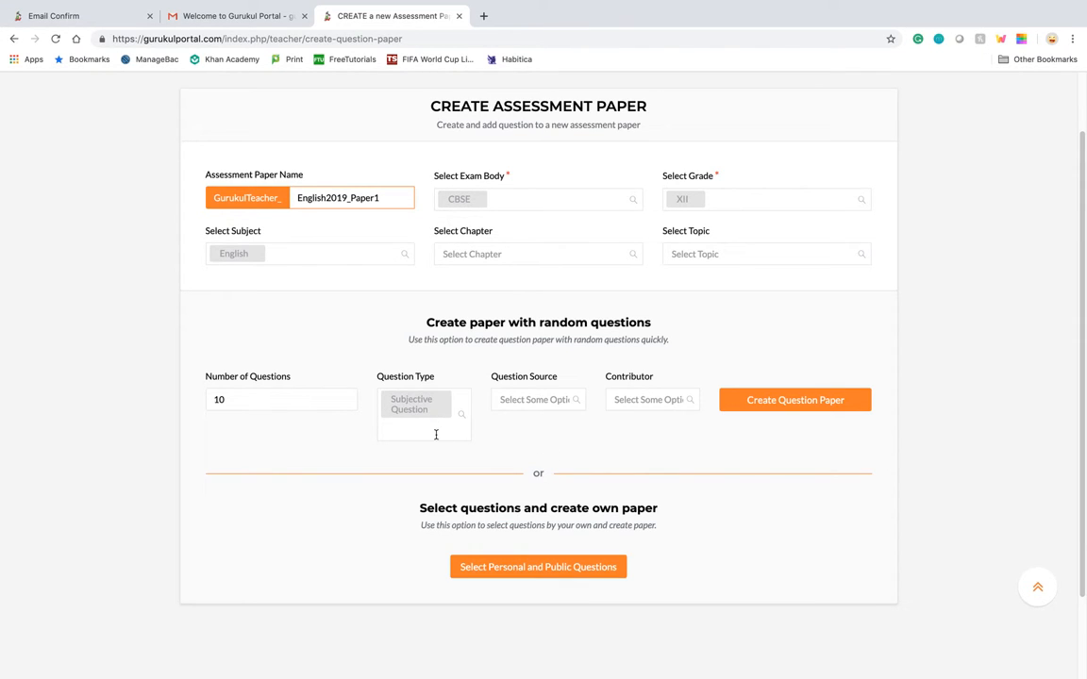
click(467, 430)
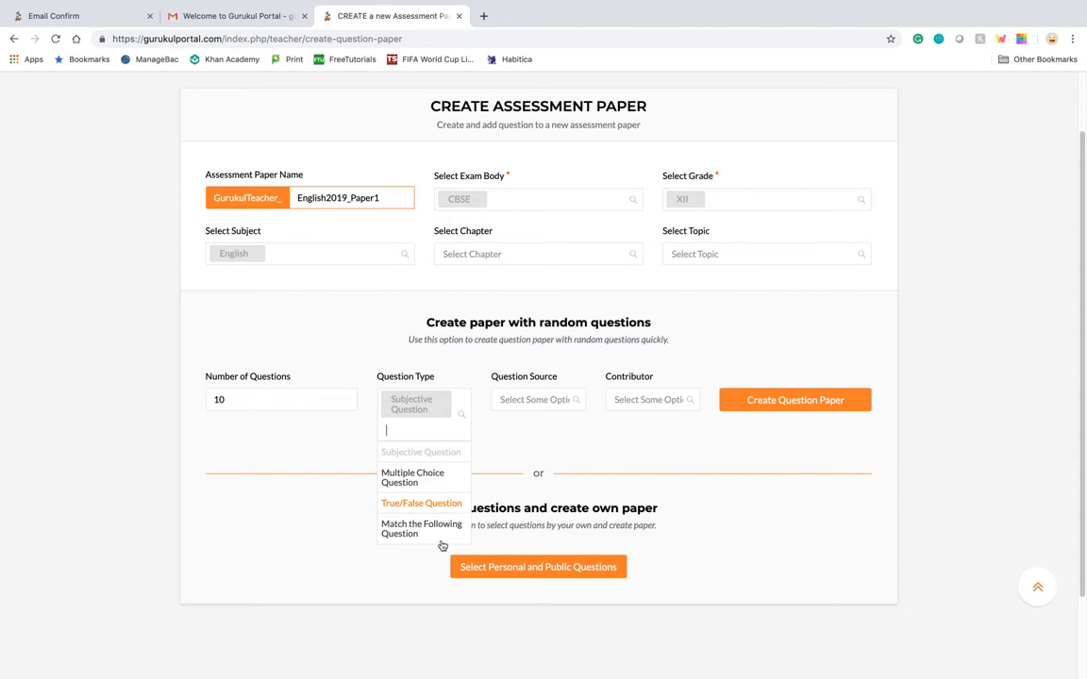
click(534, 432)
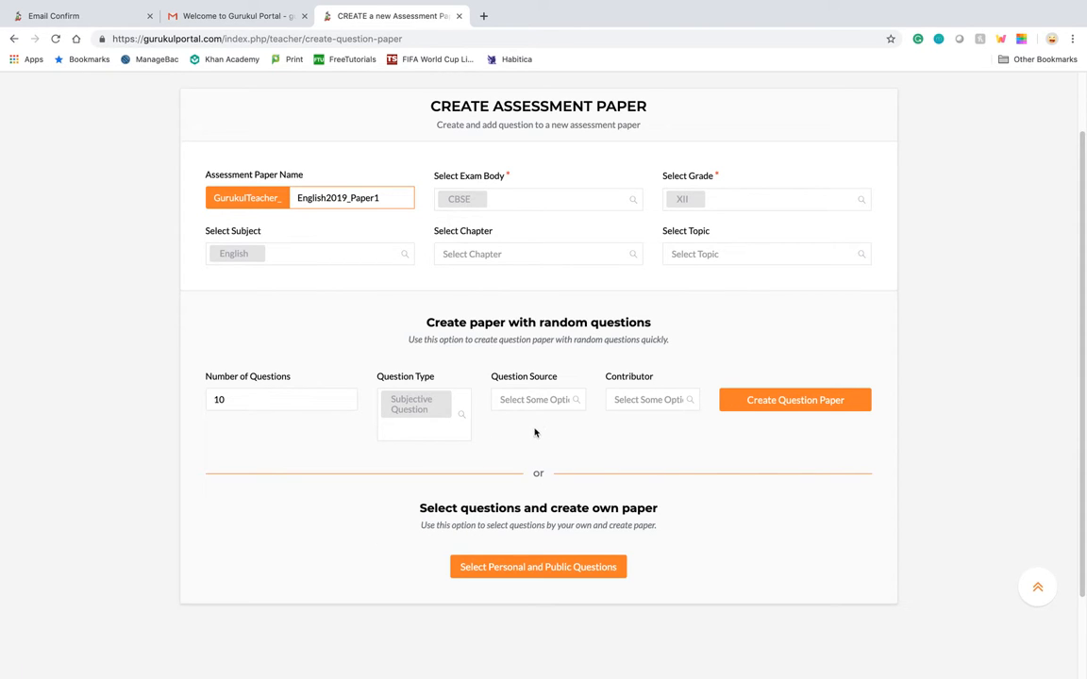
click(551, 402)
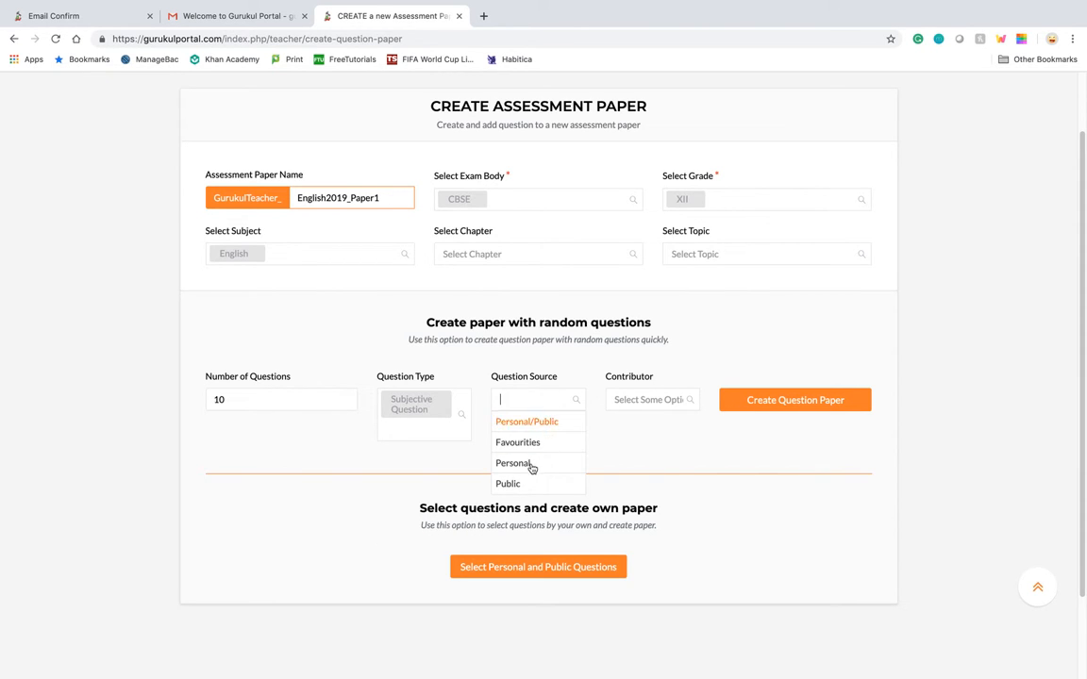
click(508, 484)
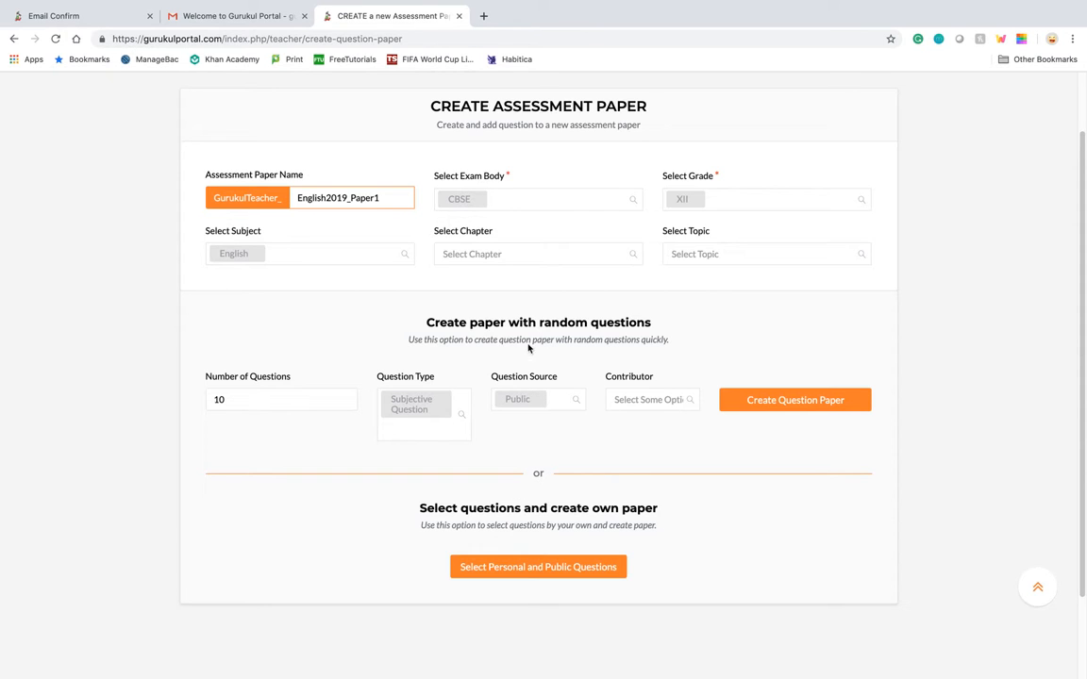
scroll(503, 379, up, 1)
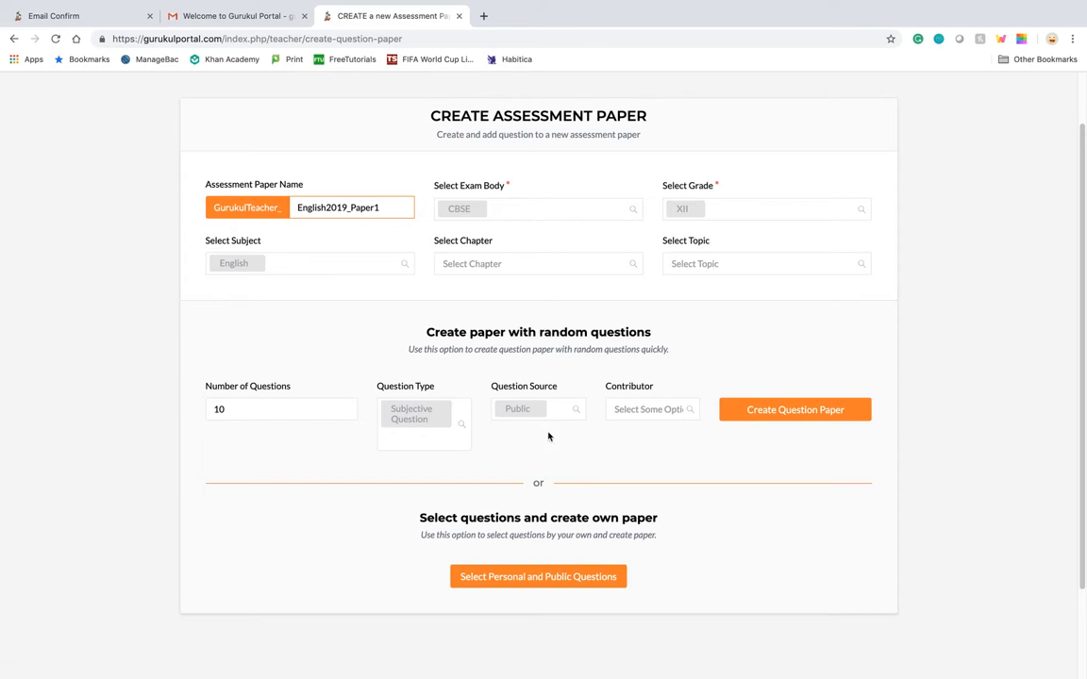
click(619, 410)
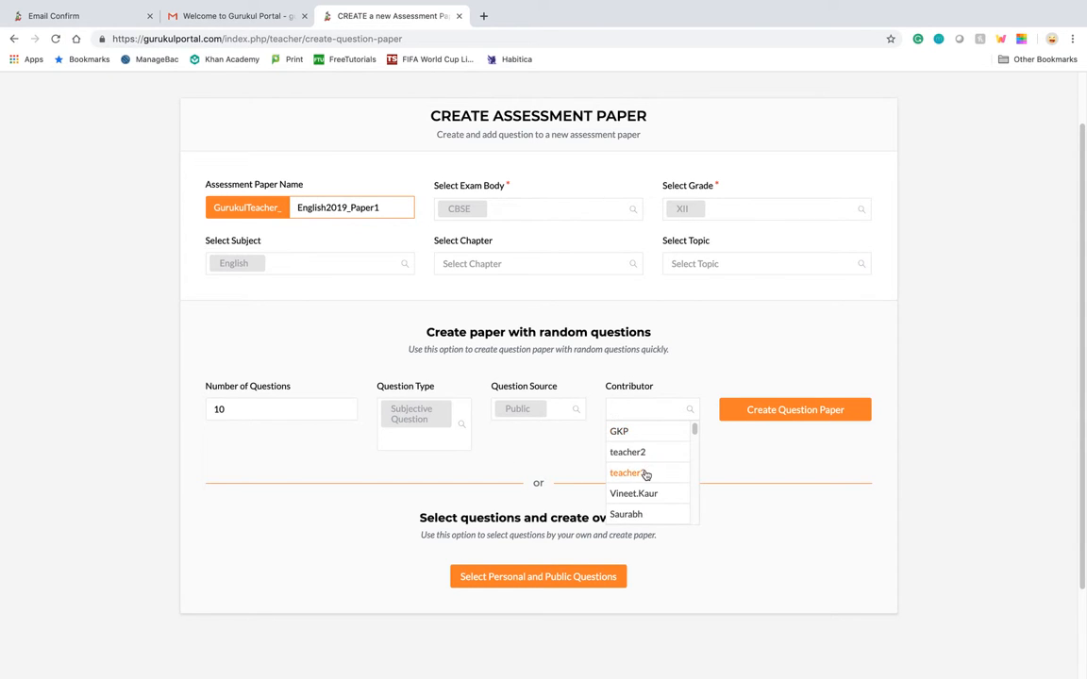
scroll(645, 475, down, 3)
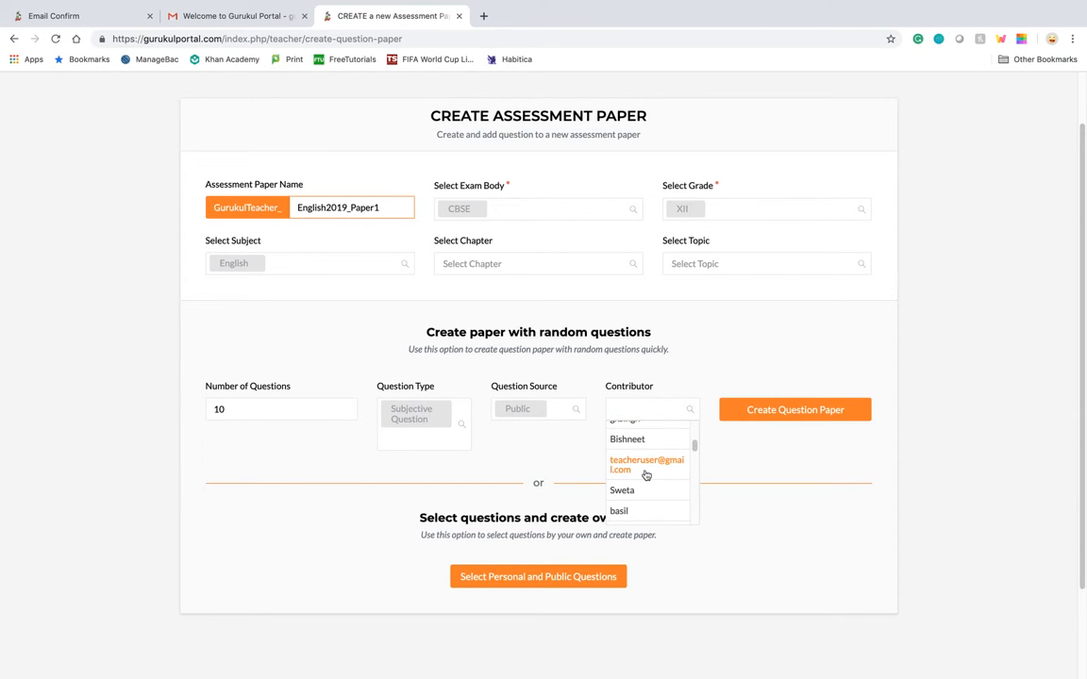
scroll(645, 475, down, 3)
scroll(647, 475, down, 3)
scroll(647, 475, up, 10)
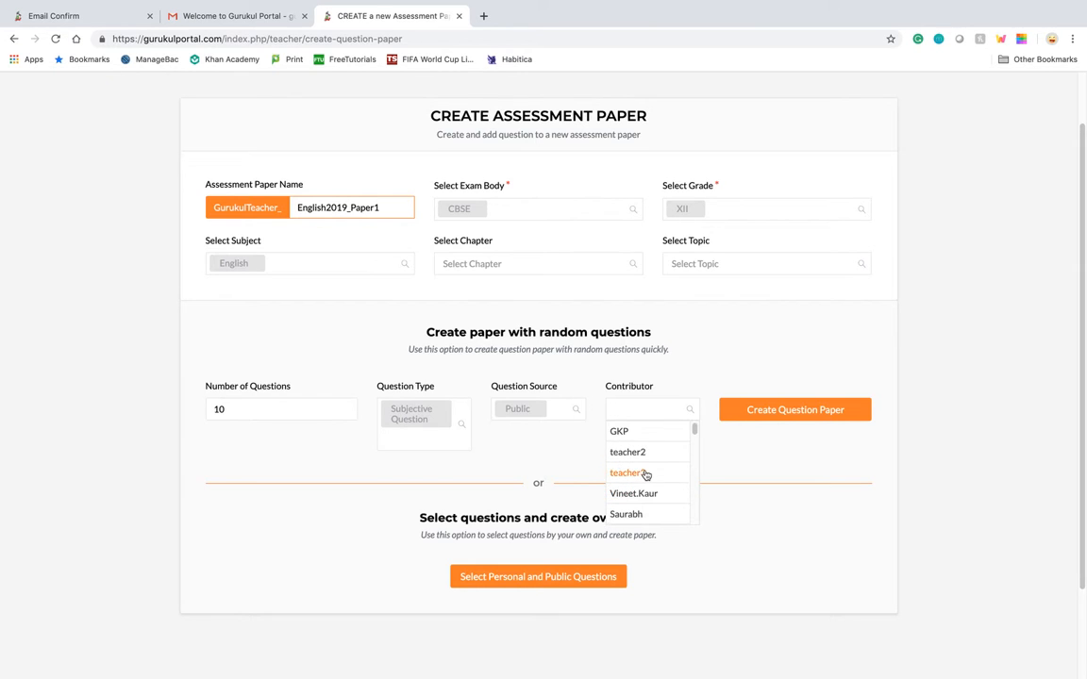
click(727, 465)
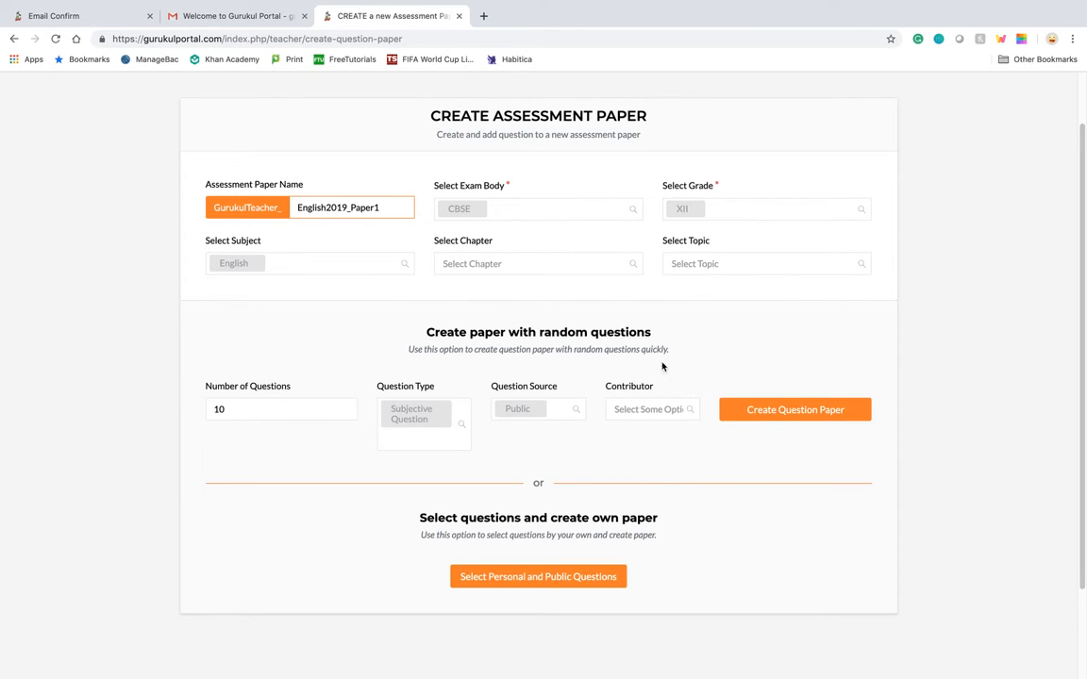
Create the question paper from the random-question settings and acknowledge the confirmation
click(782, 413)
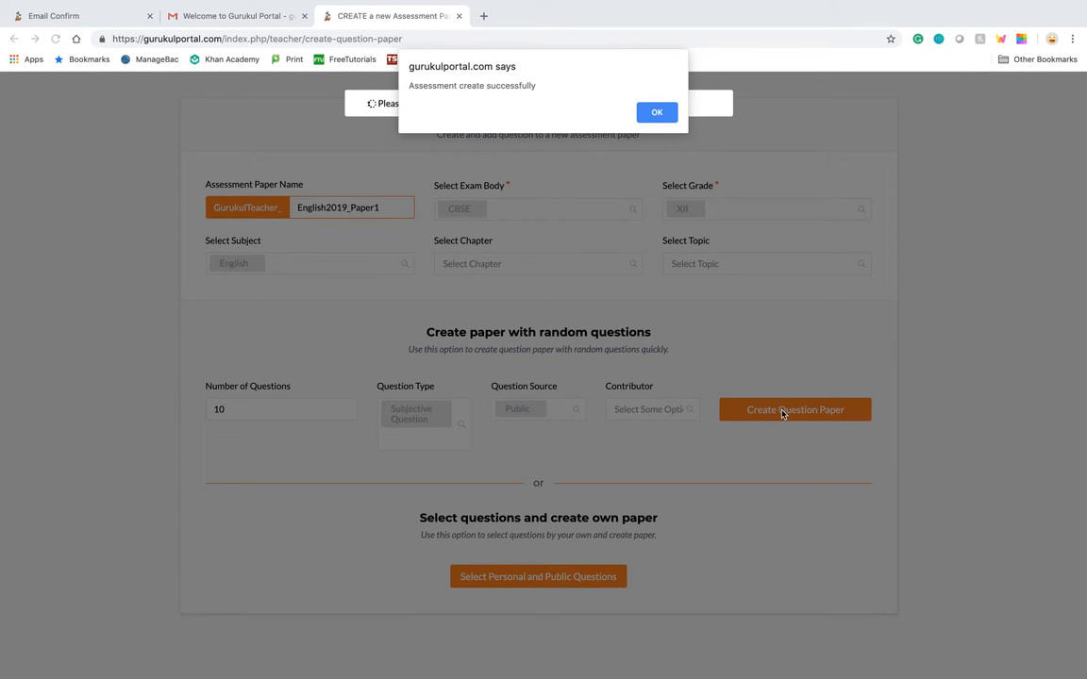
click(658, 114)
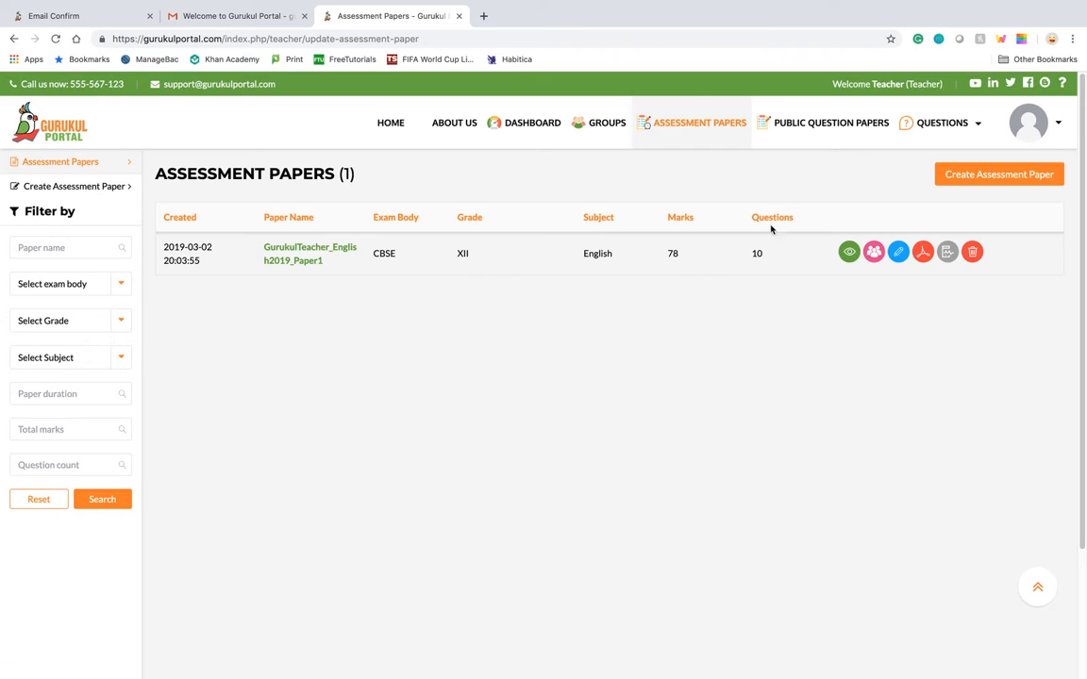
View the new English paper, examine its questions, durations and marks, and return to the assessment papers list
click(849, 255)
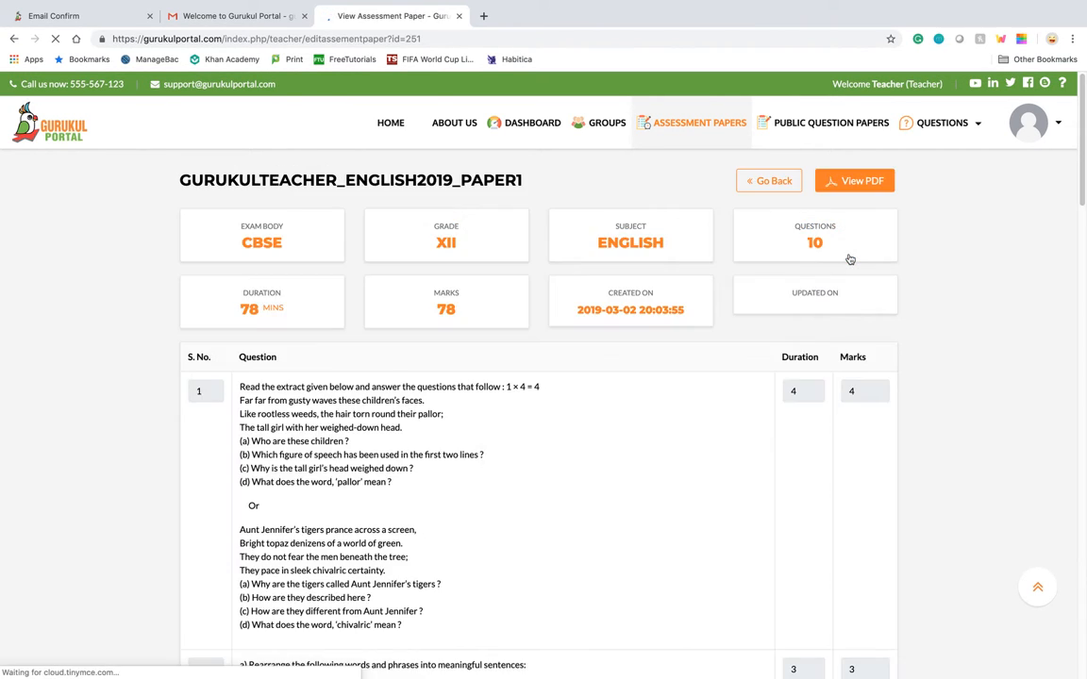
scroll(631, 362, down, 1)
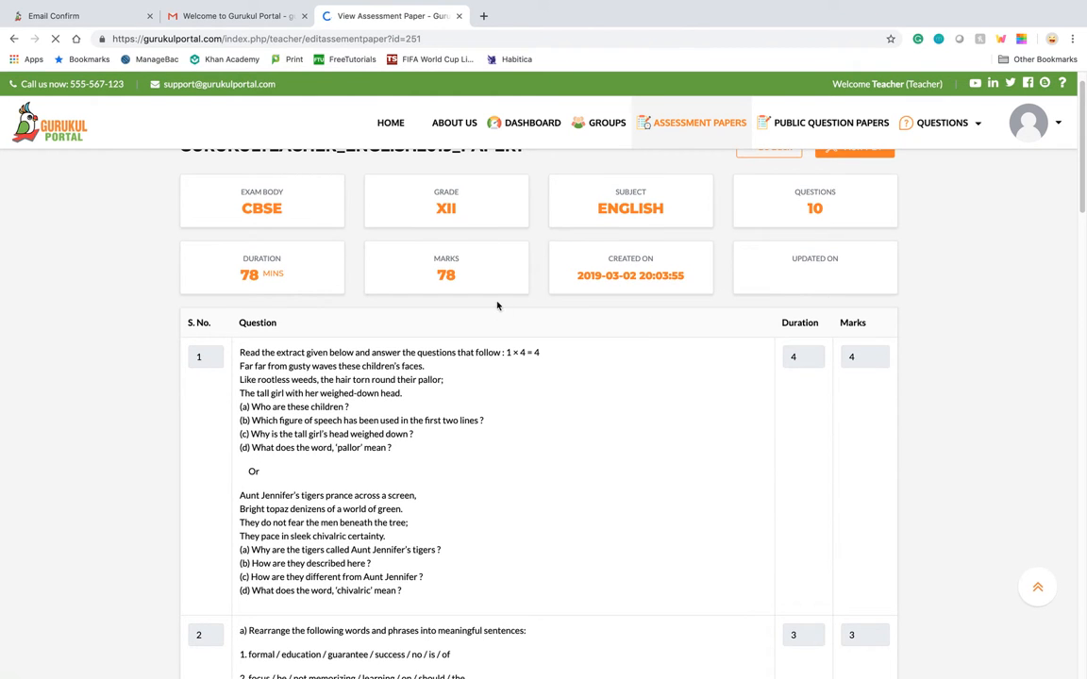
scroll(587, 307, down, 3)
scroll(535, 387, down, 10)
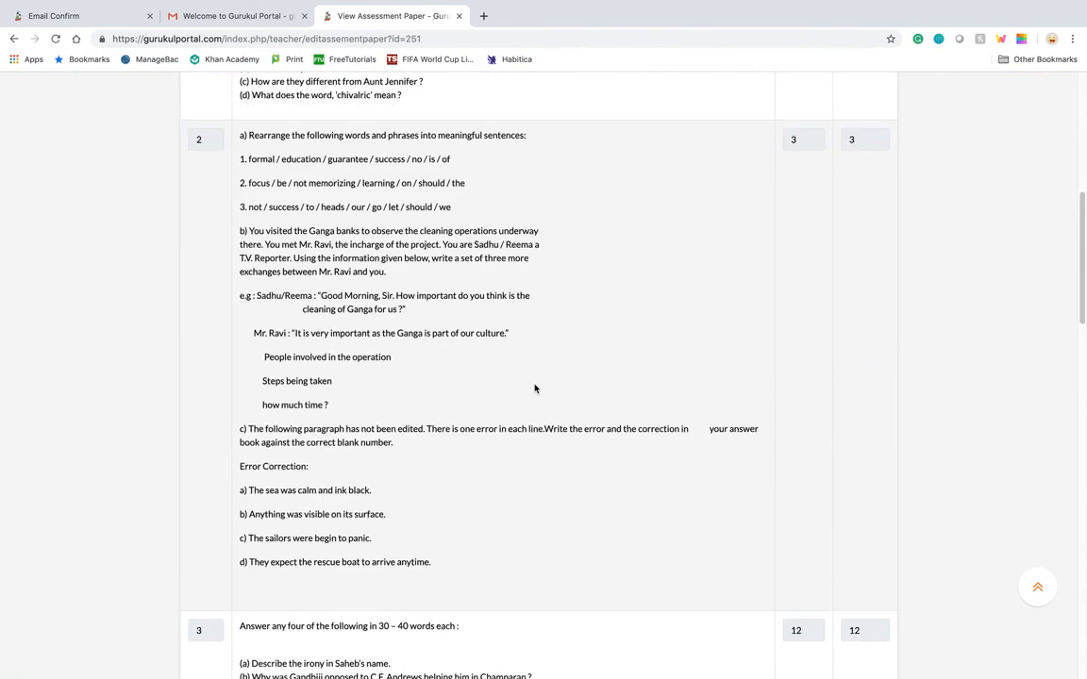
scroll(535, 387, down, 5)
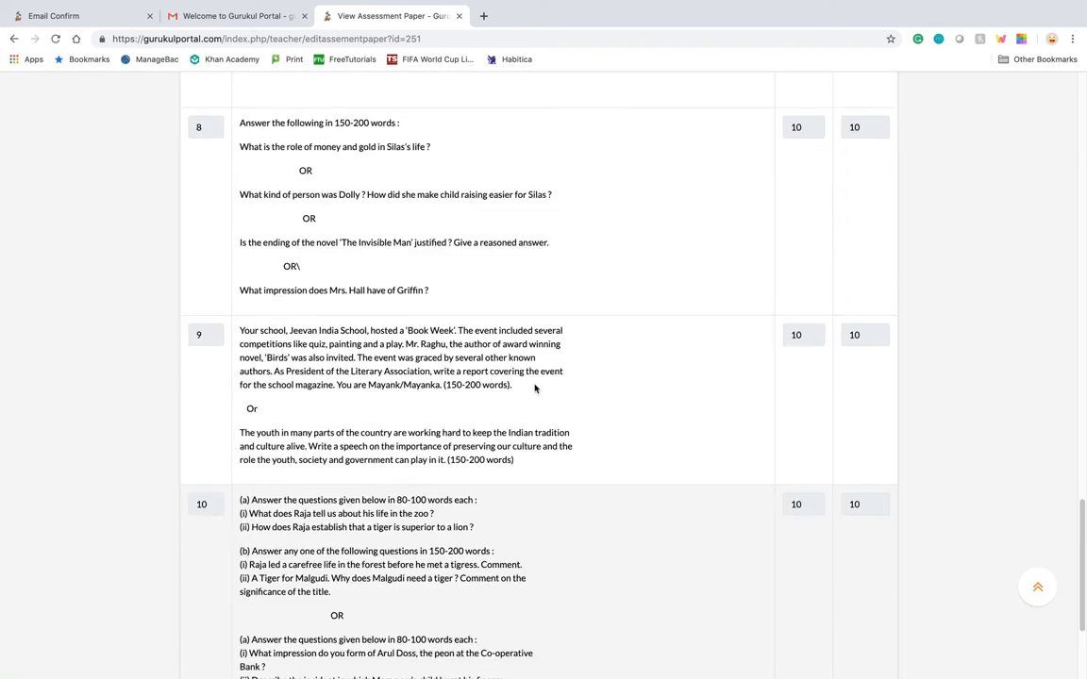
scroll(534, 387, up, 20)
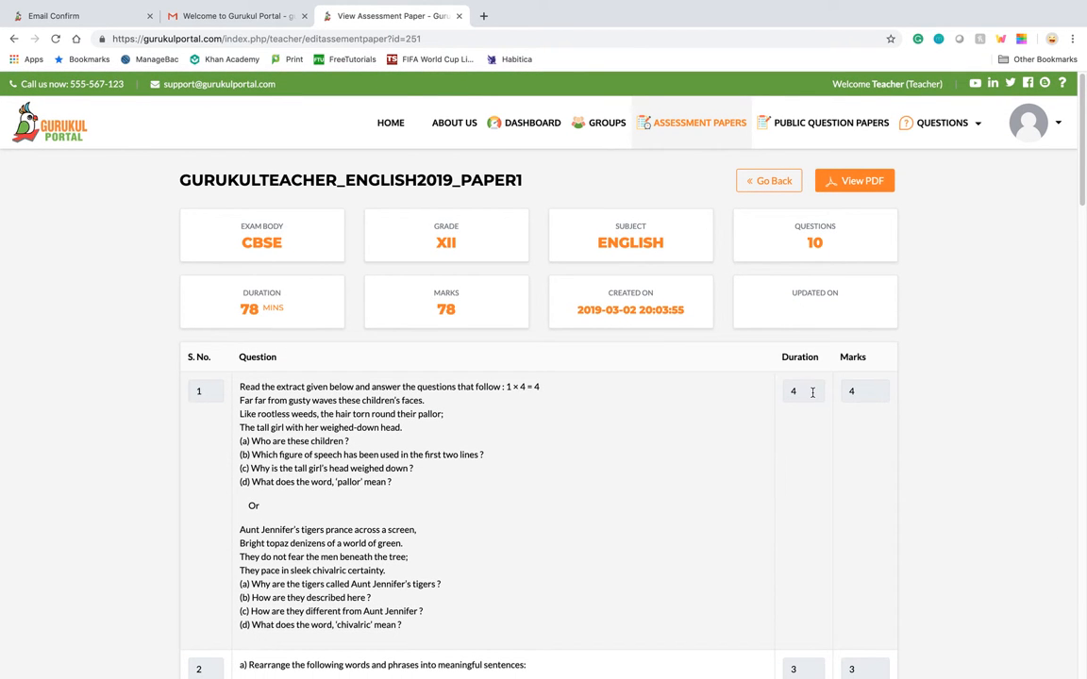
click(804, 391)
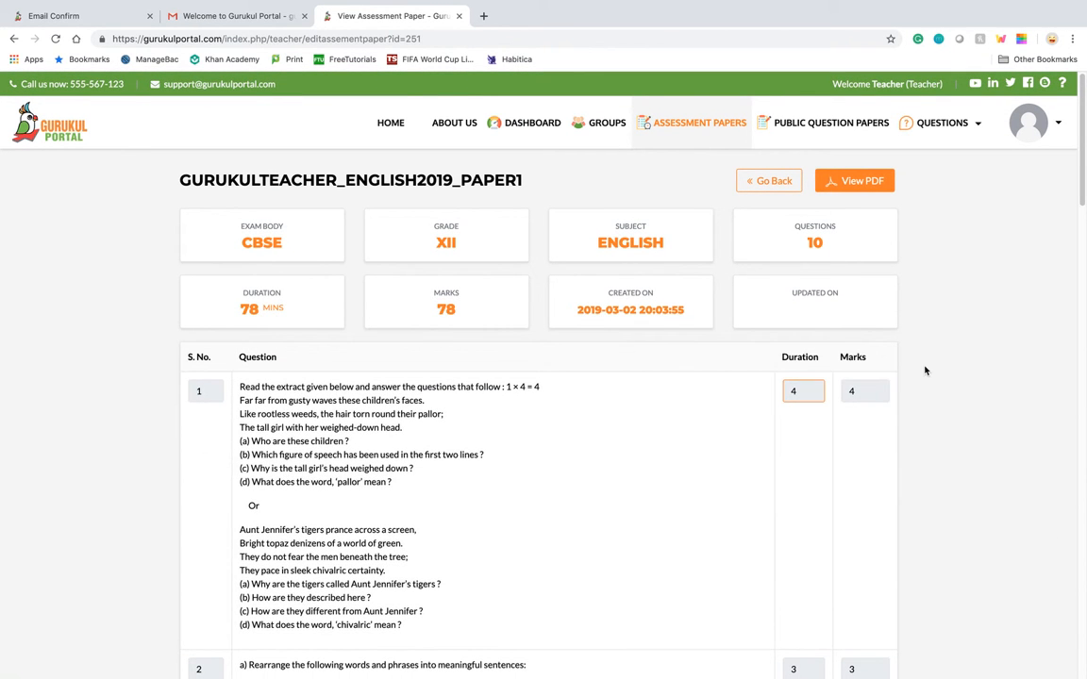
click(772, 181)
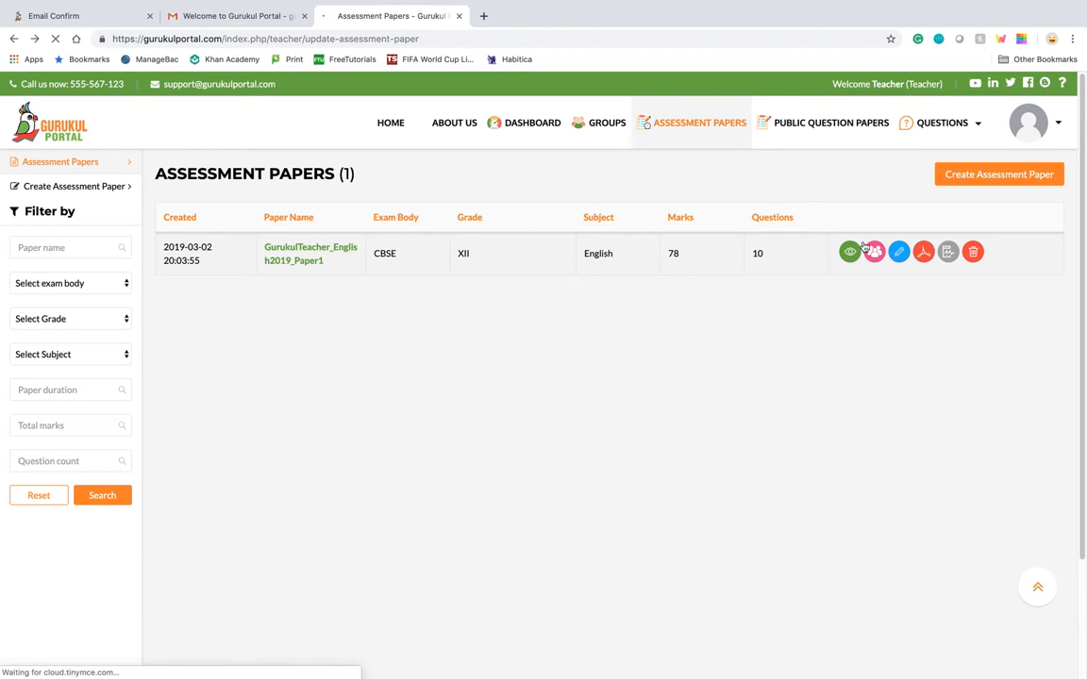
Open the English paper for updating and look over its editable questions, durations, marks and available actions
click(899, 253)
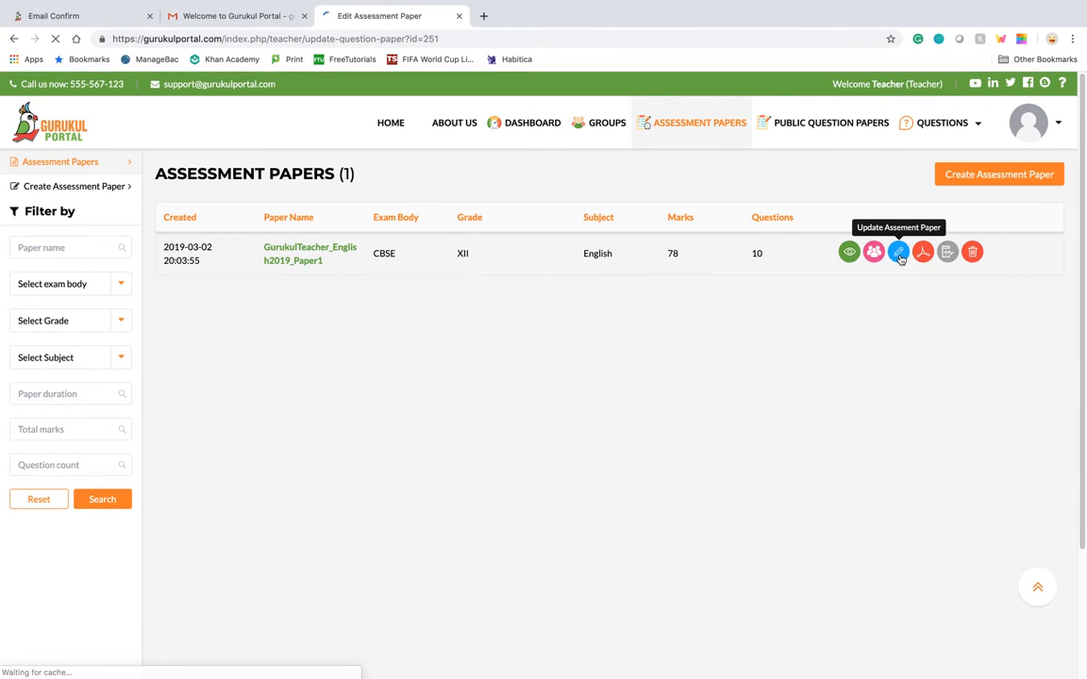
scroll(811, 358, down, 2)
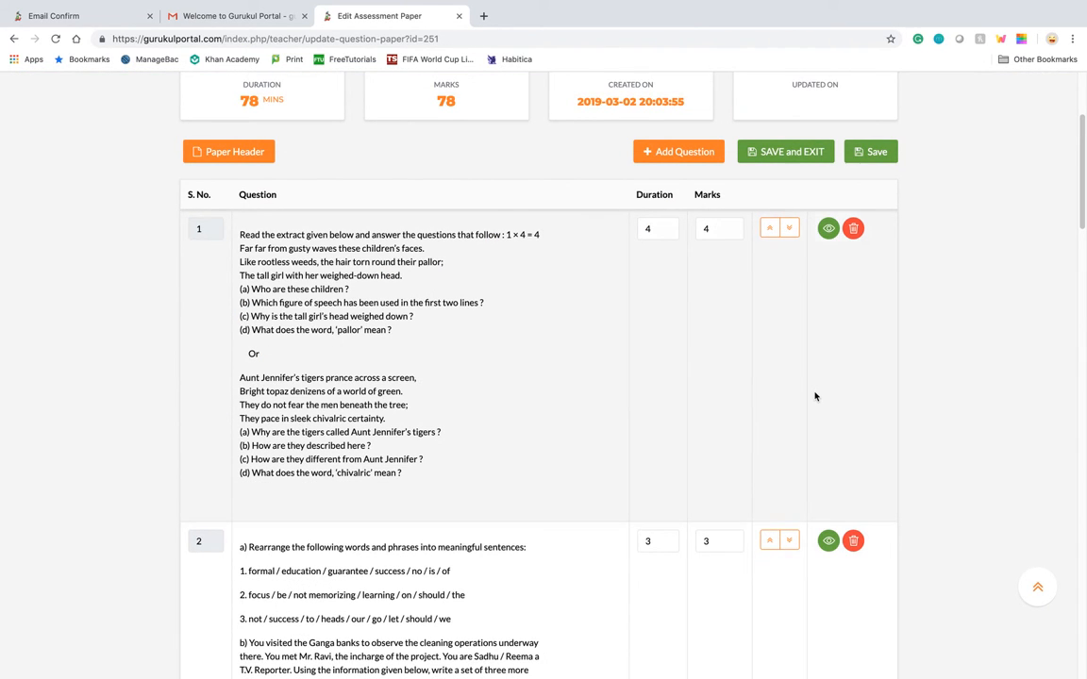
scroll(815, 393, up, 2)
scroll(884, 247, up, 1)
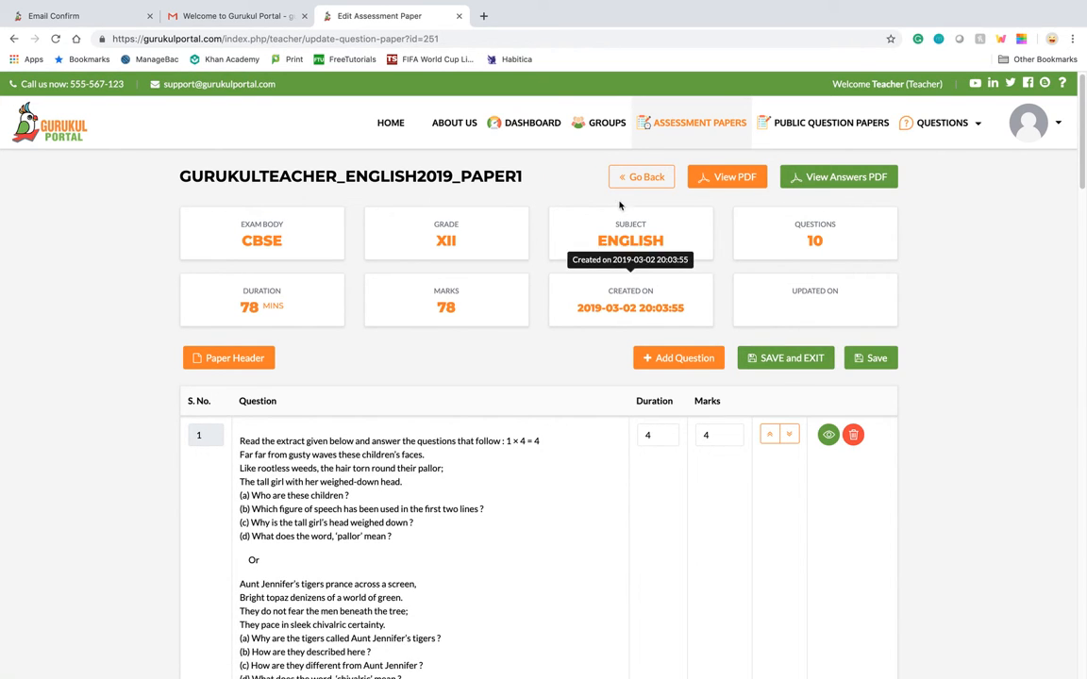
Go back to the assessment papers list, view the English paper's PDF to examine its question layout and marks, and close the PDF
click(647, 185)
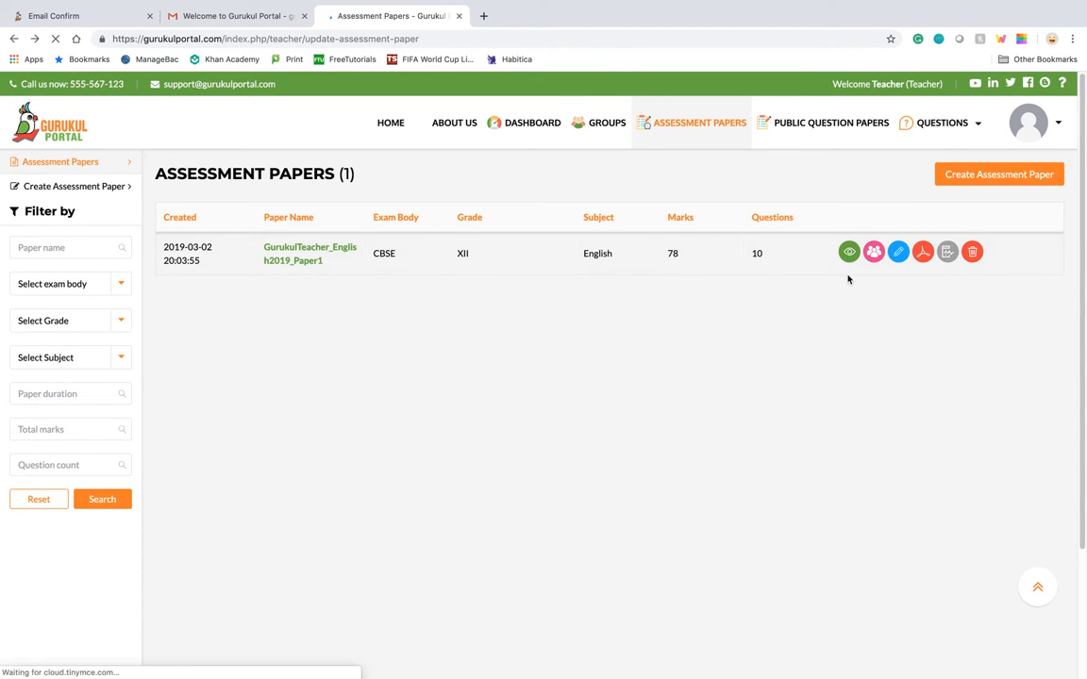
click(923, 253)
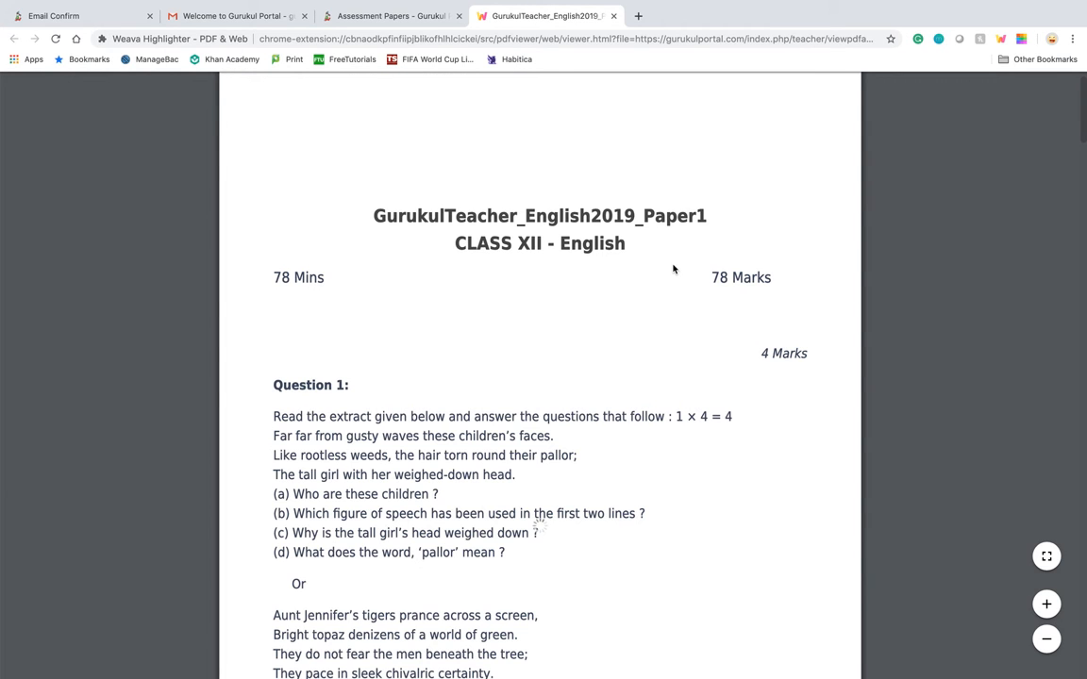
scroll(658, 315, down, 5)
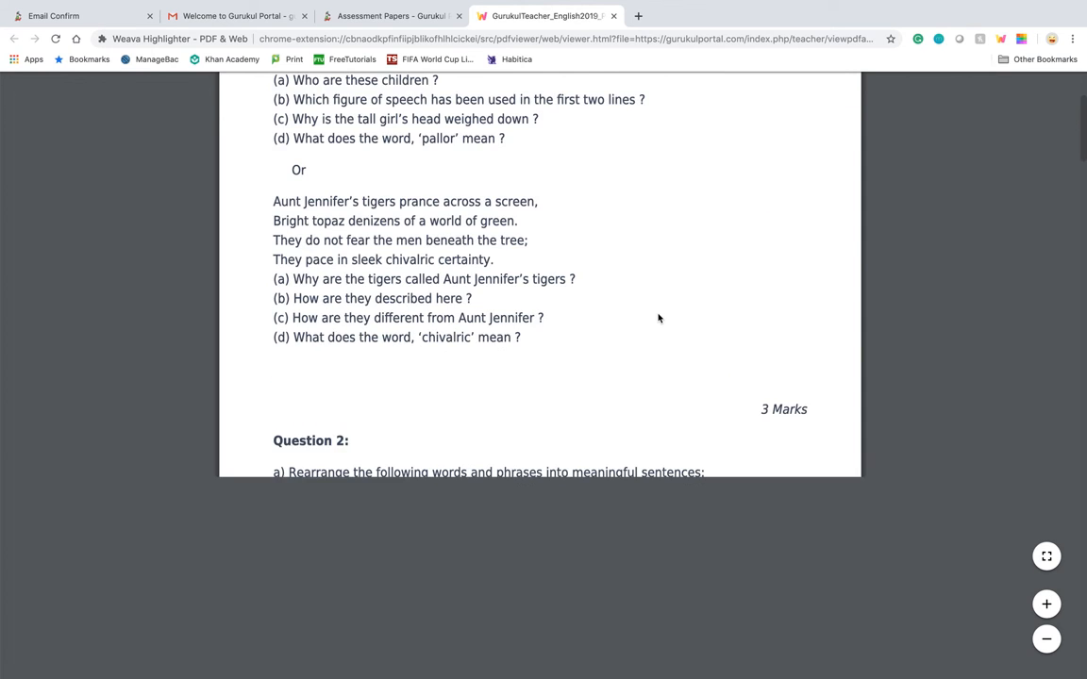
scroll(657, 317, down, 7)
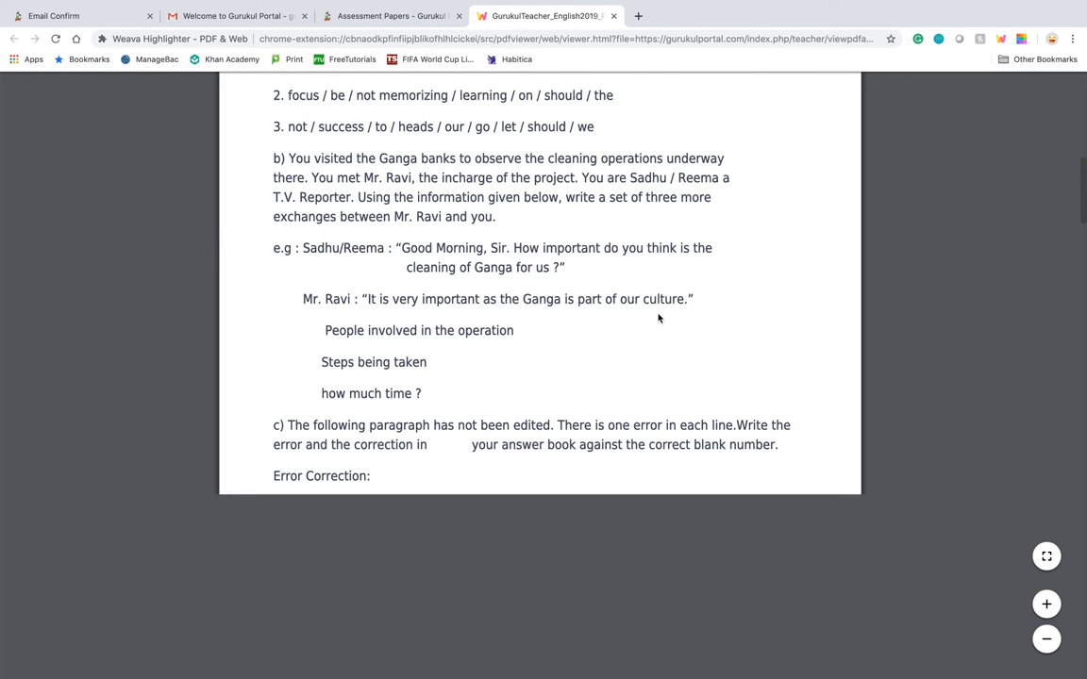
scroll(659, 318, down, 8)
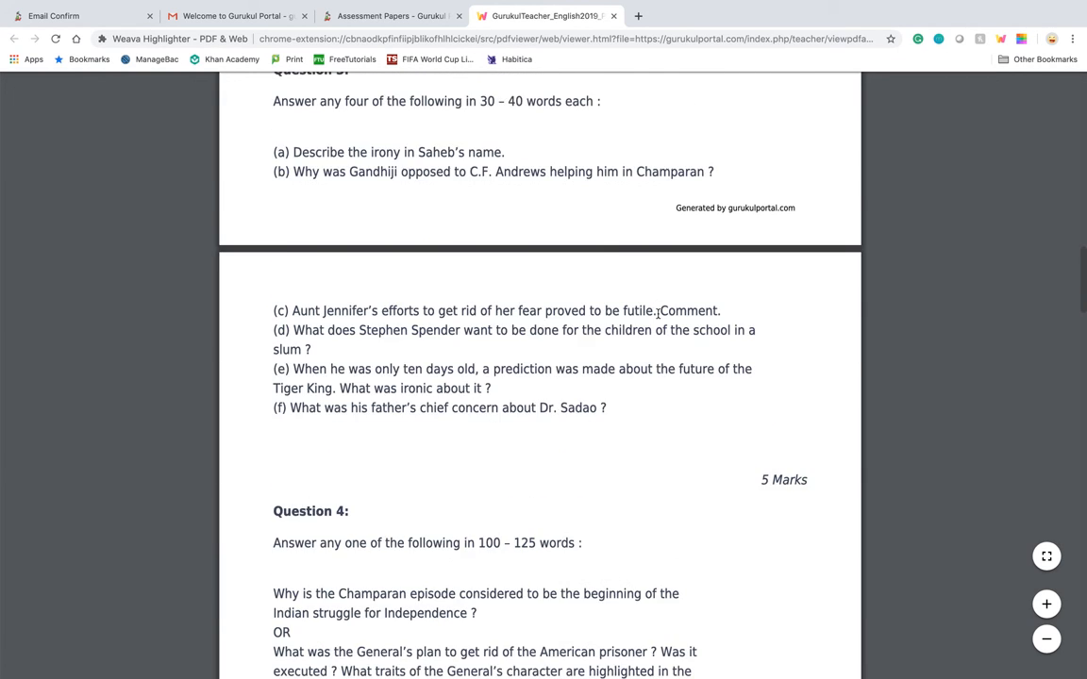
scroll(659, 315, up, 6)
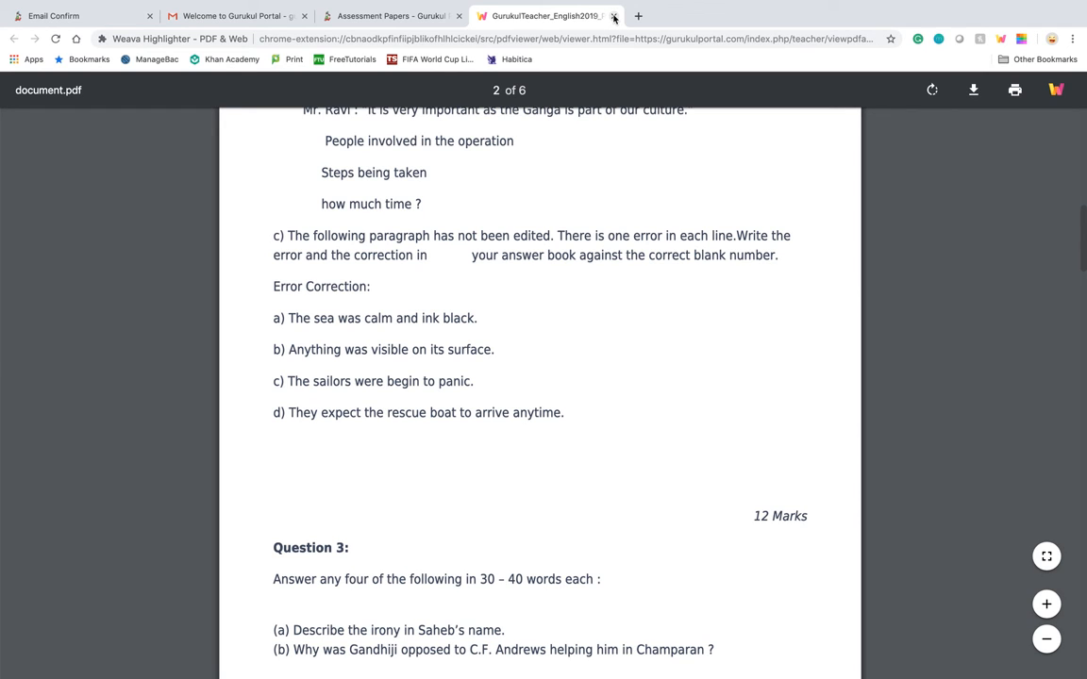
click(614, 16)
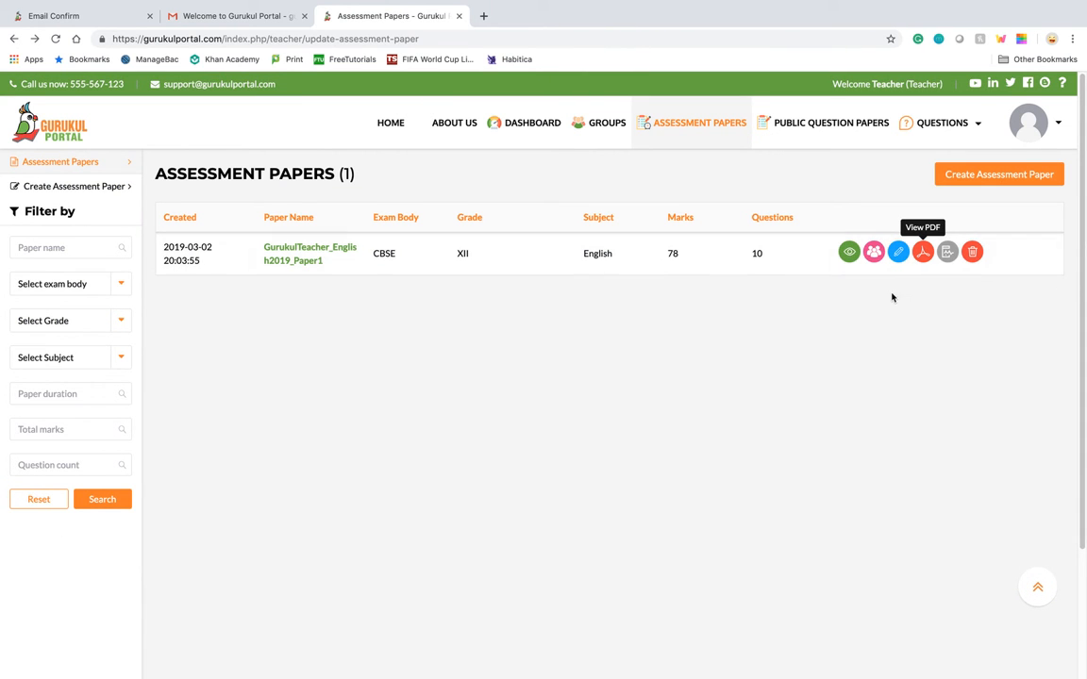